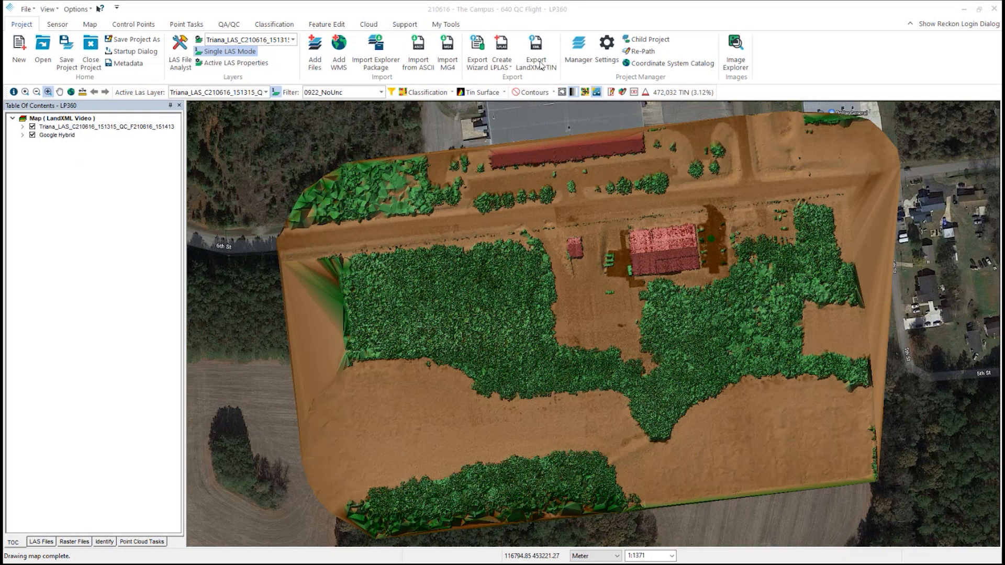
Review the LandXML TIN export options and source points without exporting, and the settings of the ground-thinning point cloud task.
click(540, 63)
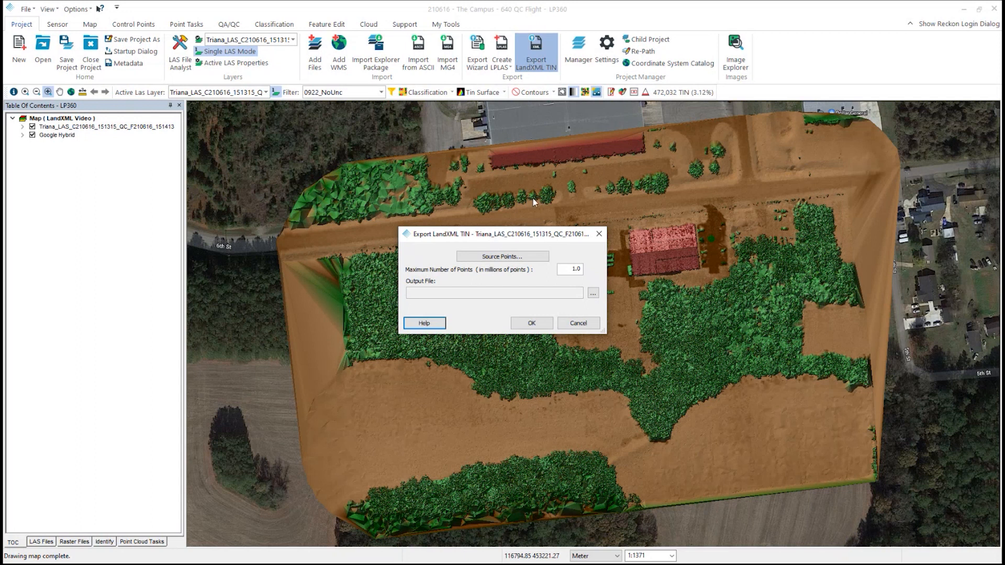
drag(542, 241, 352, 151)
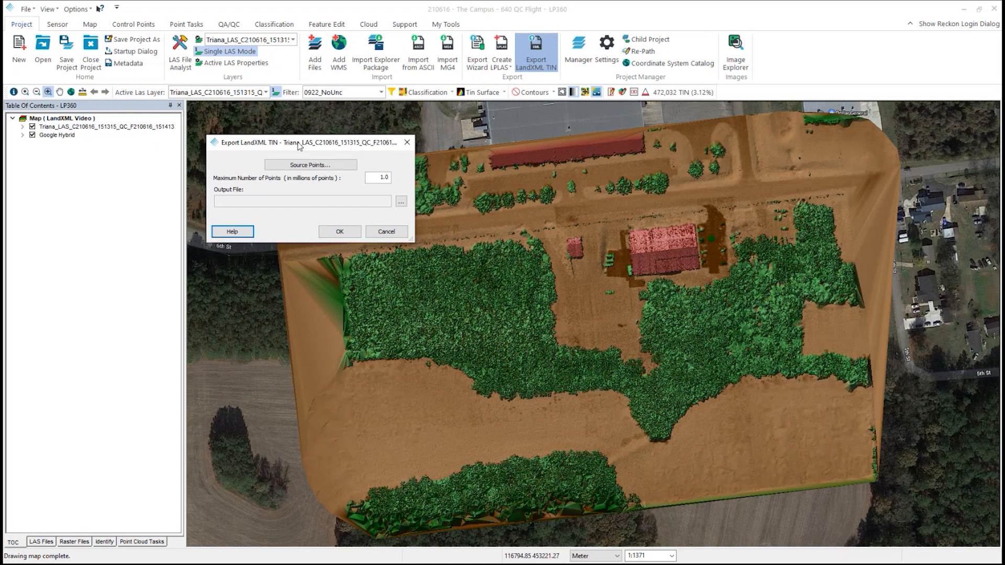
click(329, 167)
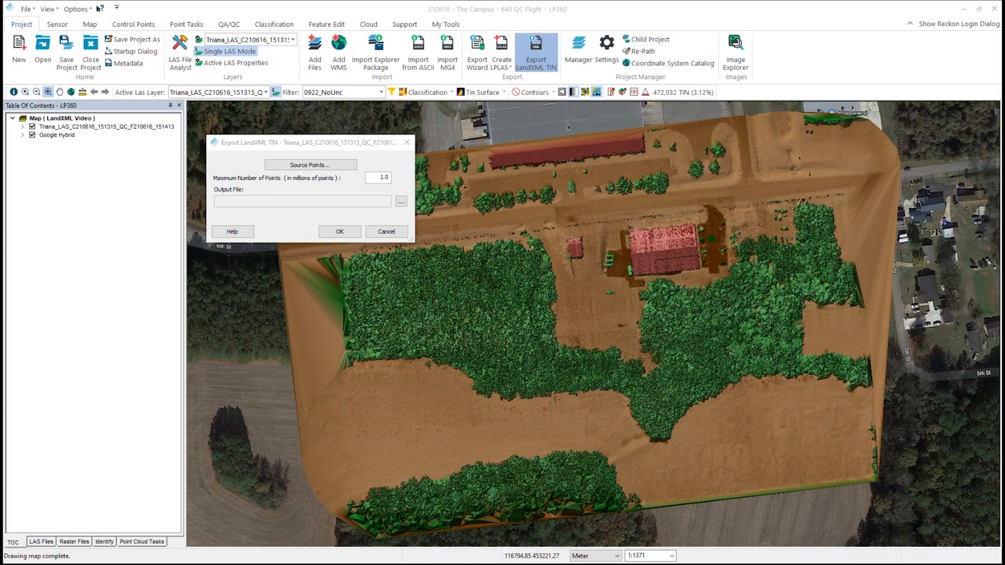
click(310, 165)
click(386, 232)
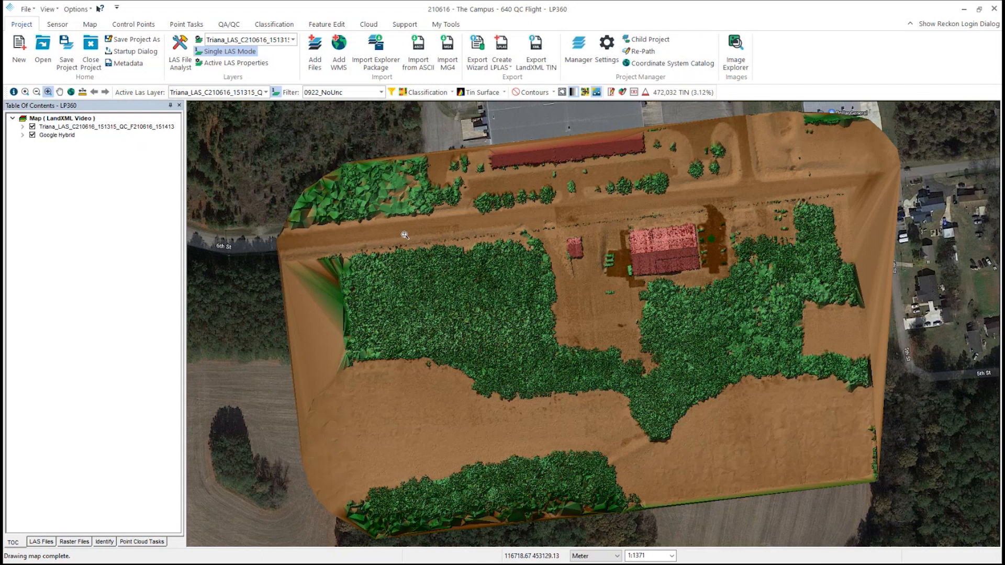
click(156, 544)
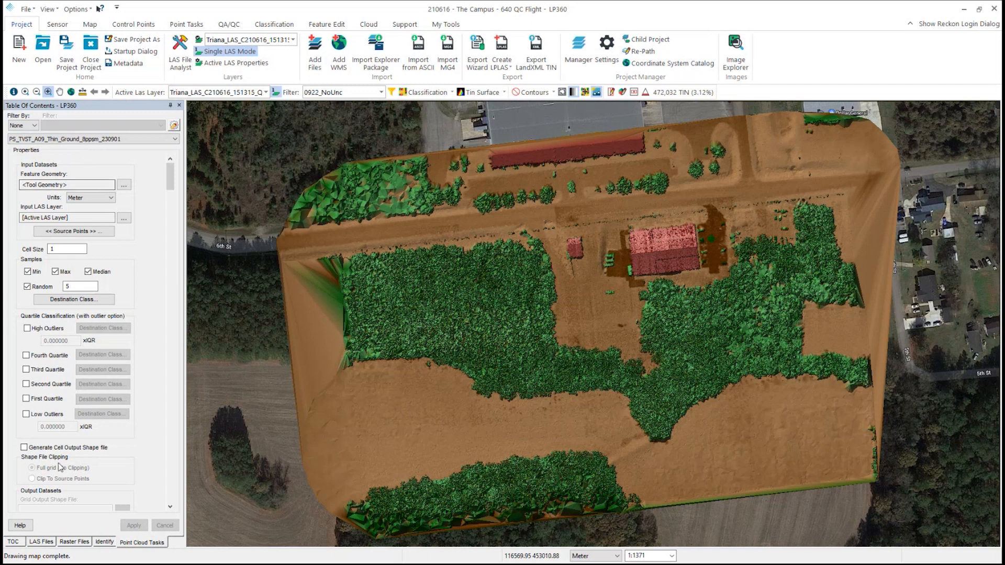
click(14, 542)
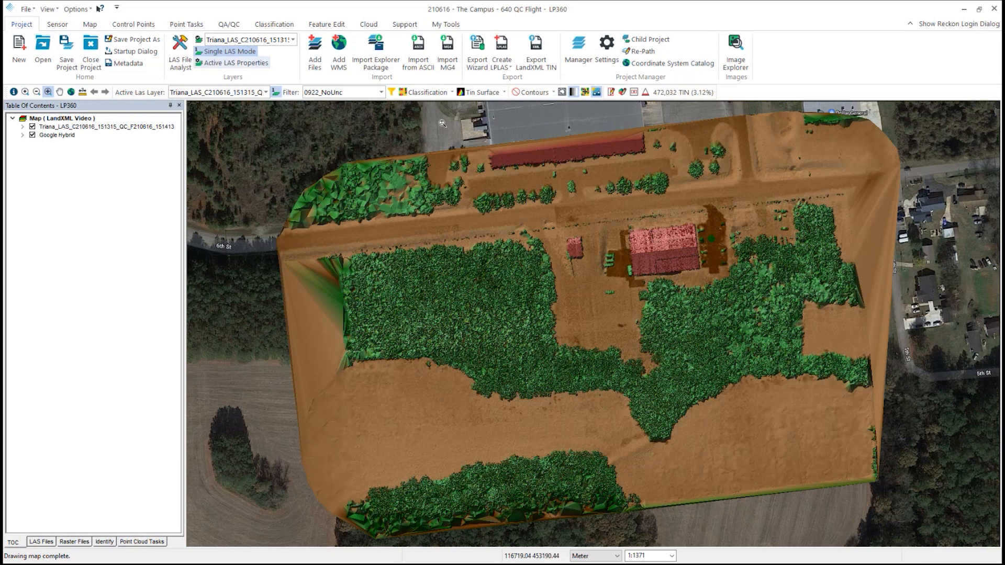
Start the Export Wizard for the active LAS layer and set the export type to Surface.
click(477, 67)
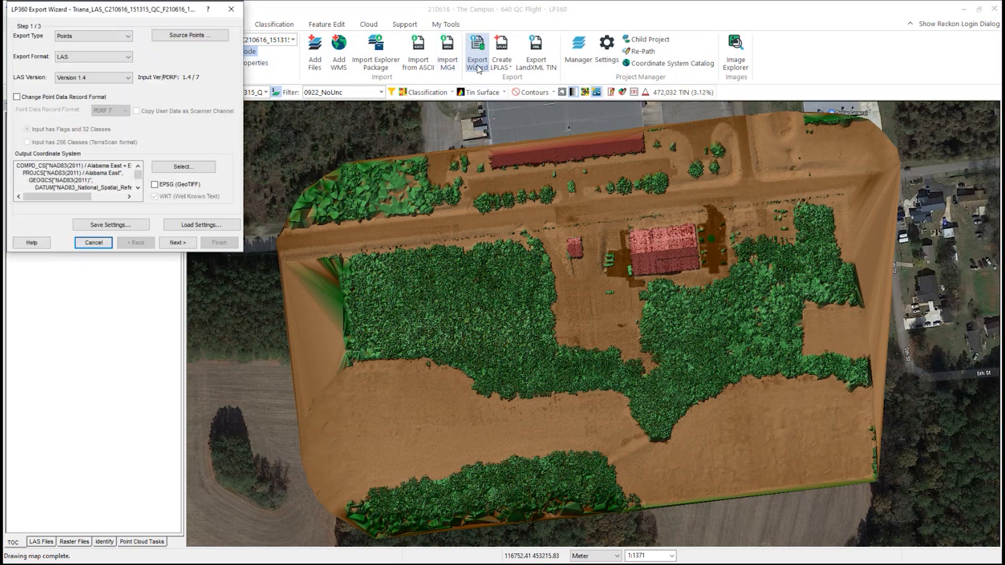
drag(166, 9, 361, 133)
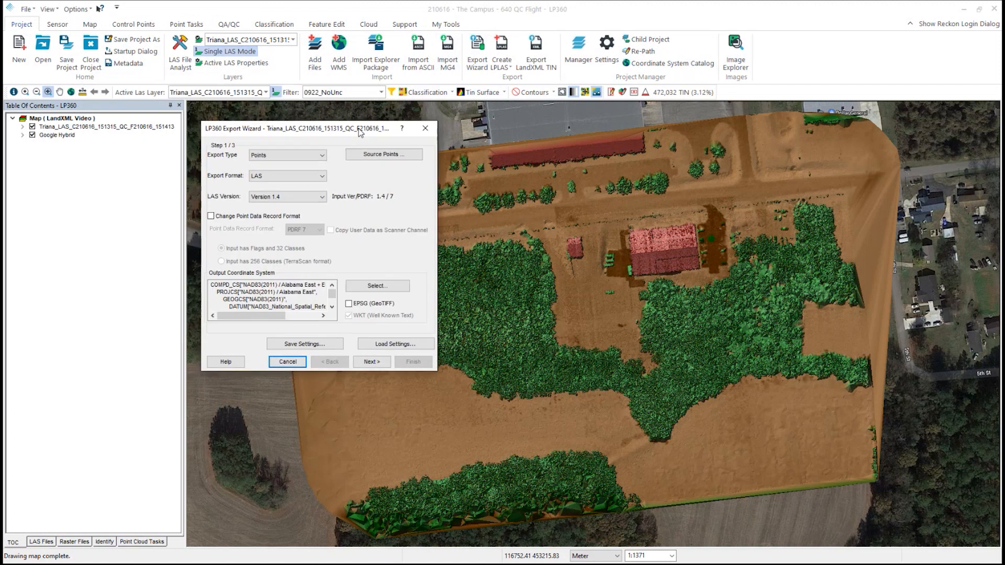
click(302, 155)
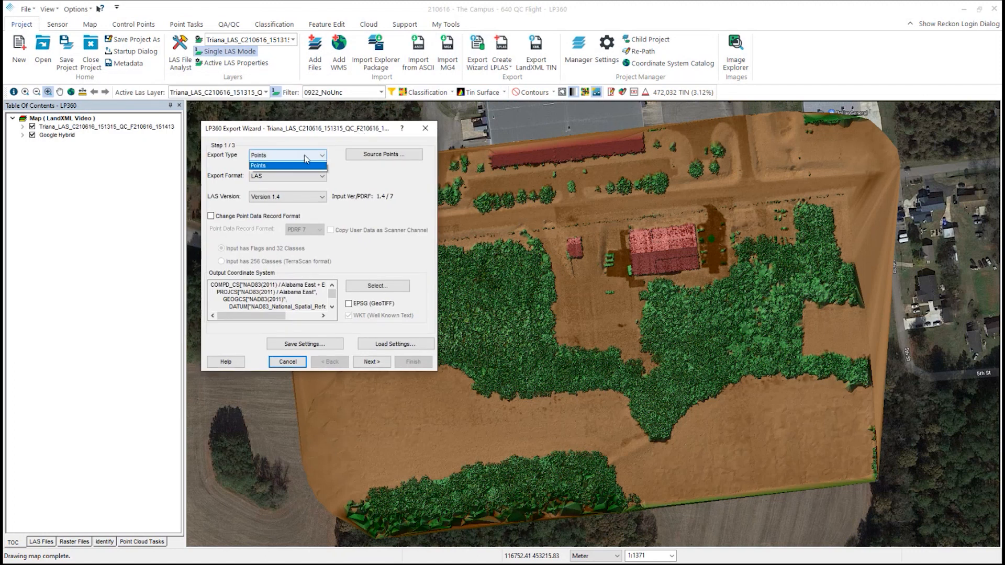
click(298, 165)
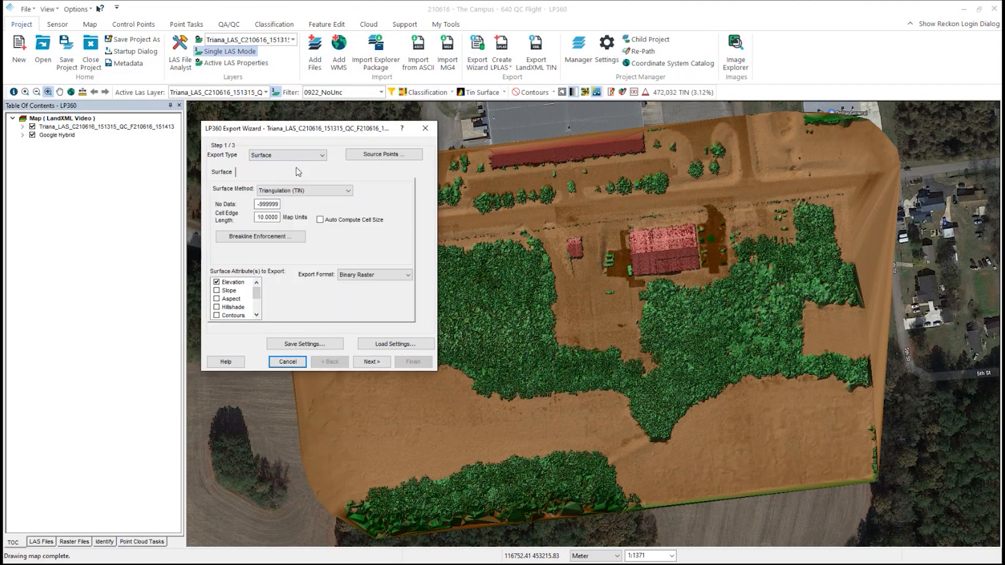
Limit the surface export's source points to class 2 Ground only and scan the point counts.
click(381, 156)
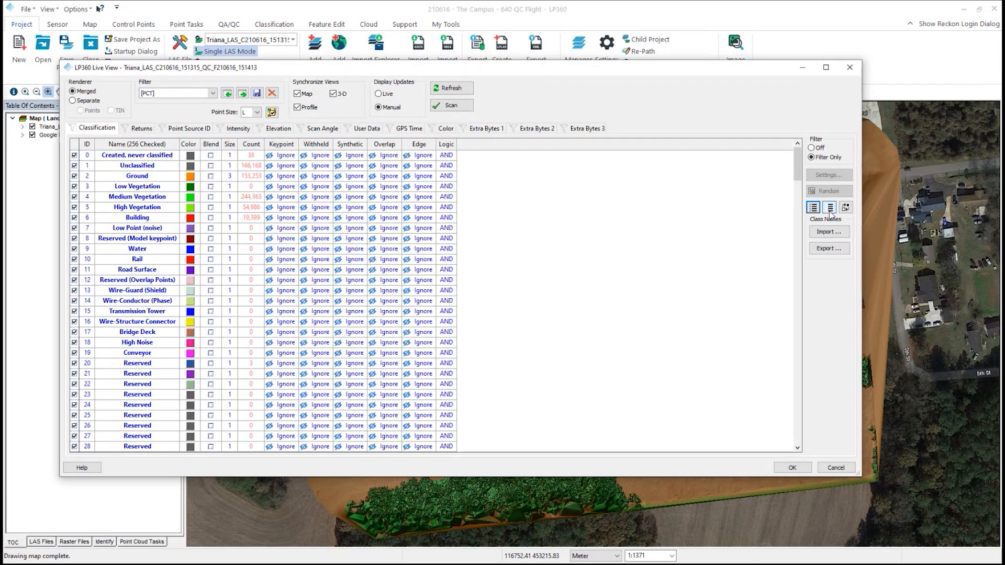
click(75, 177)
click(460, 112)
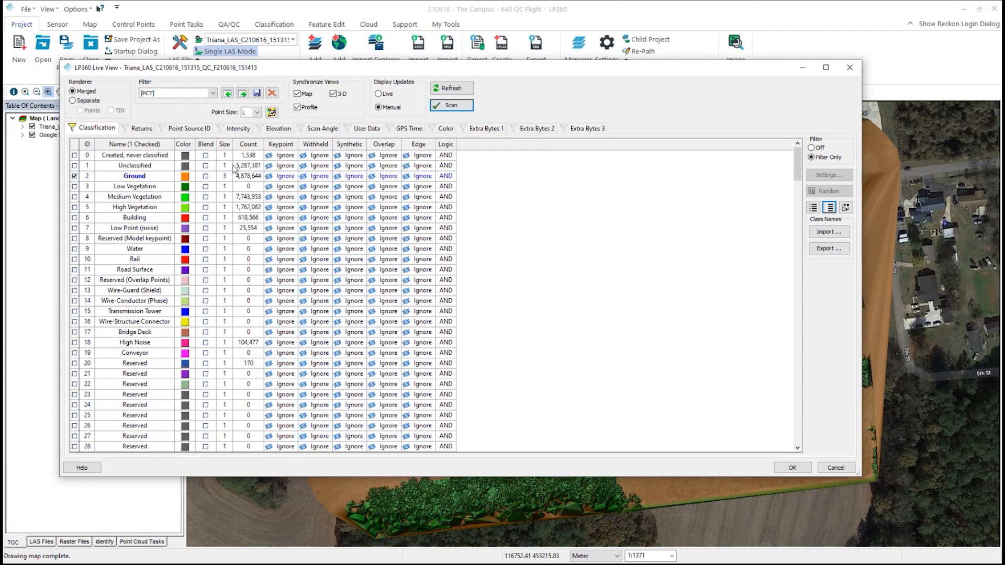
click(801, 467)
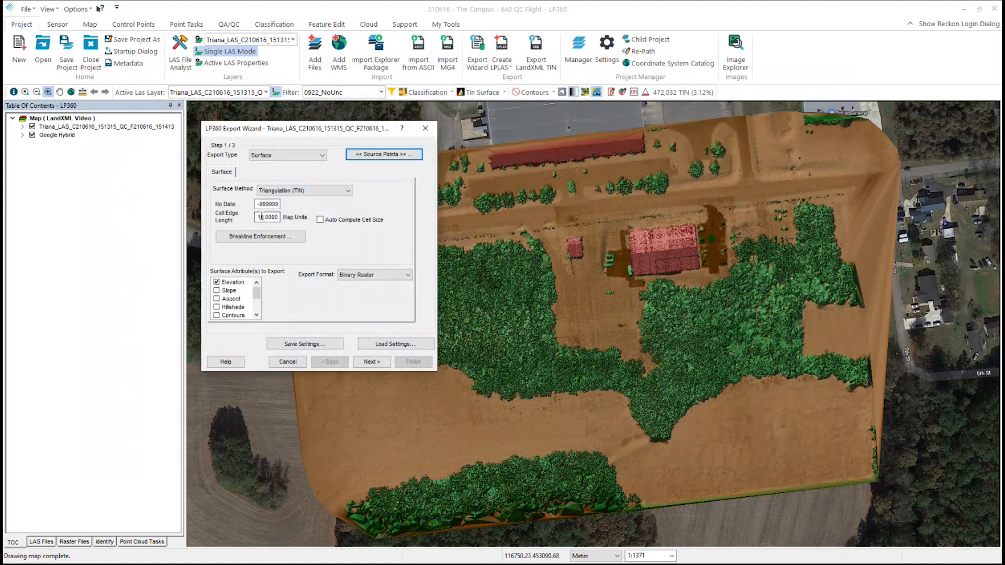
Set the surface's cell edge length to 1.5 map units and its export format to GeoTIFF.
click(261, 216)
key(BackSpace)
text(.5)
click(372, 276)
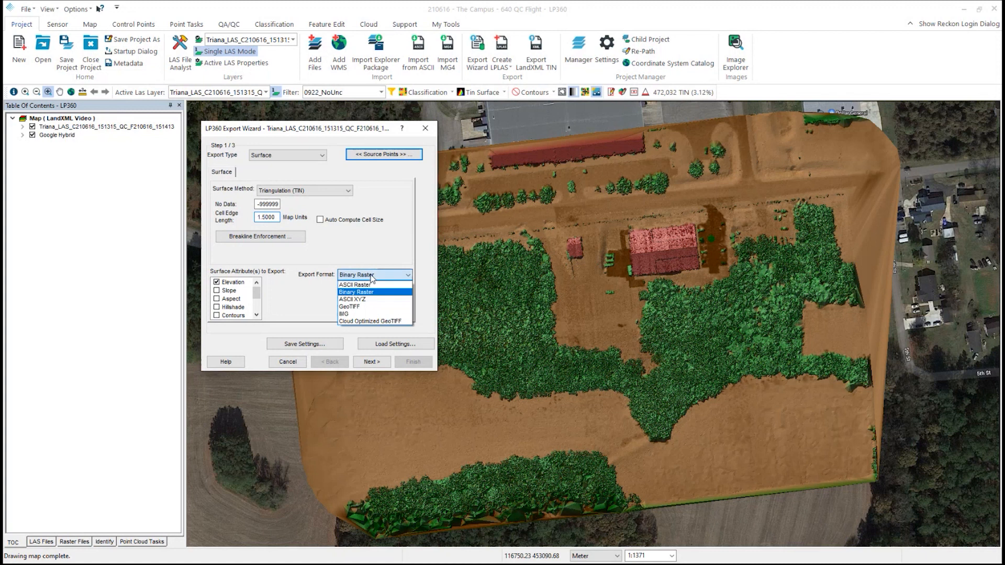
click(365, 307)
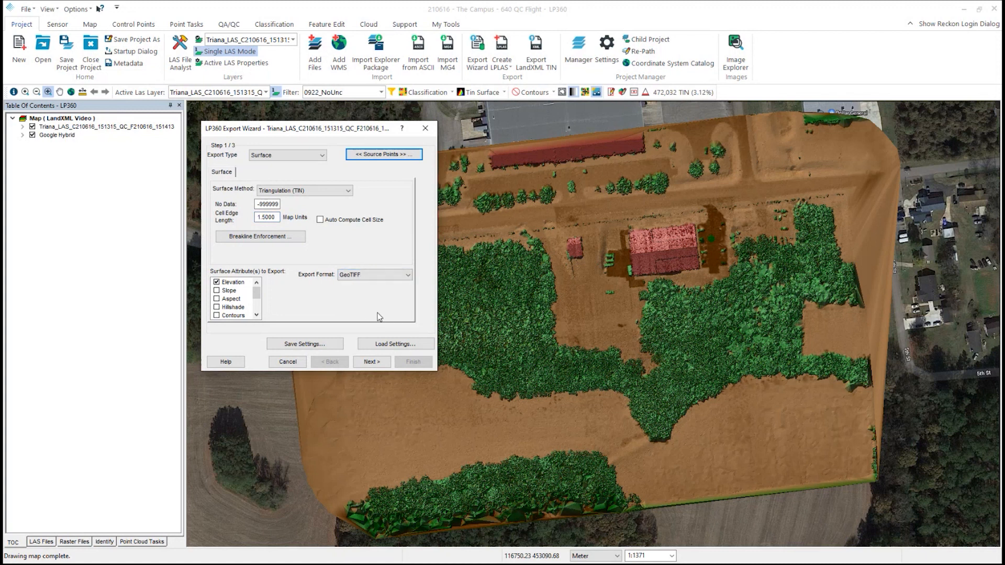
Export the surface with the default extent as dtm_1-5m in the LandXML Testing folder and hide the resulting raster layer.
click(371, 362)
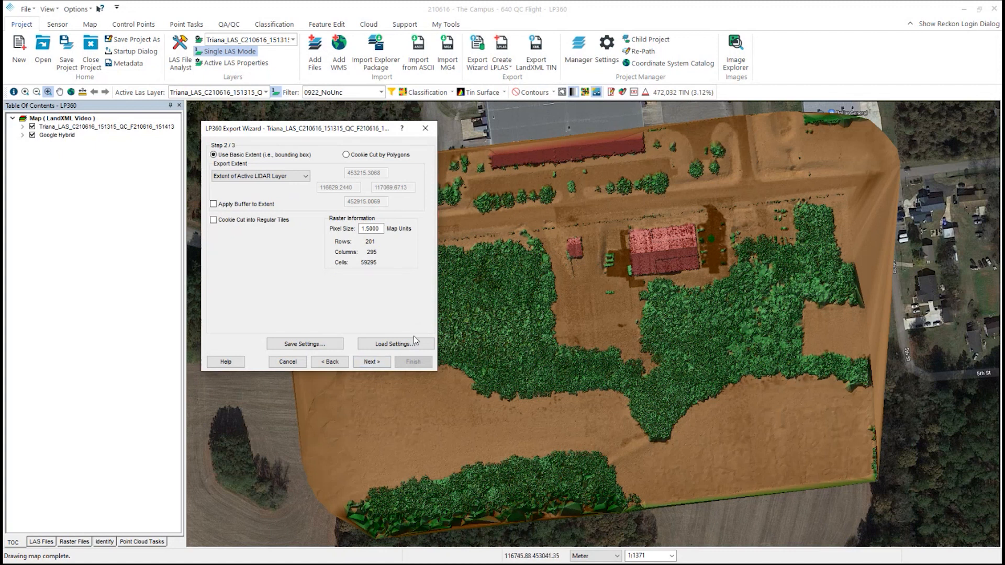
click(371, 362)
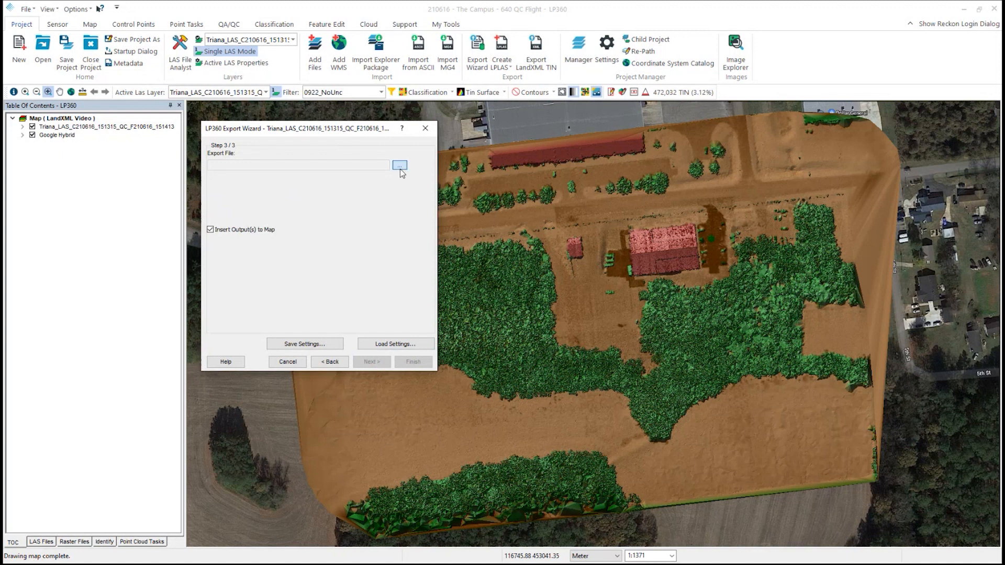
click(399, 165)
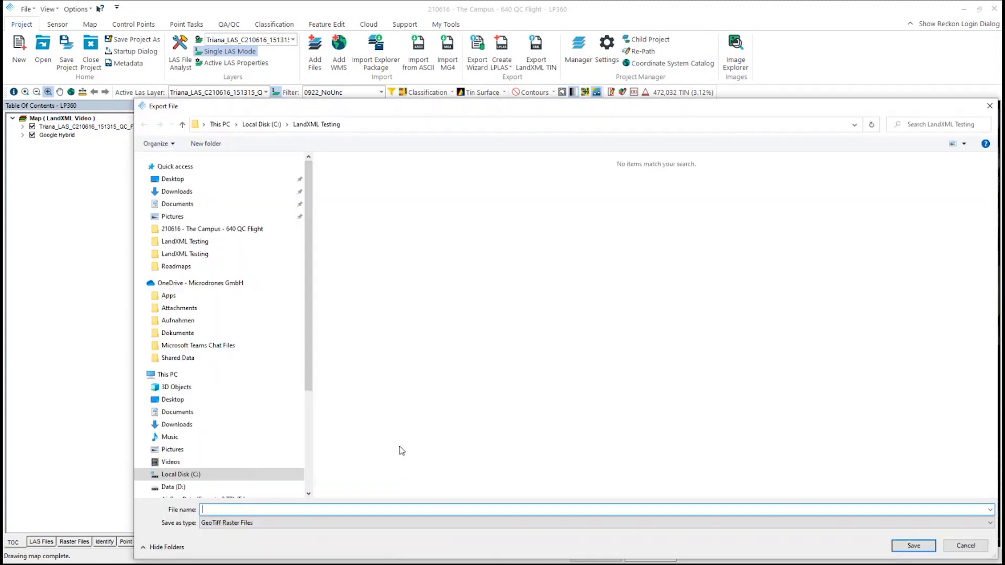
text(dtm_1-5m)
click(936, 545)
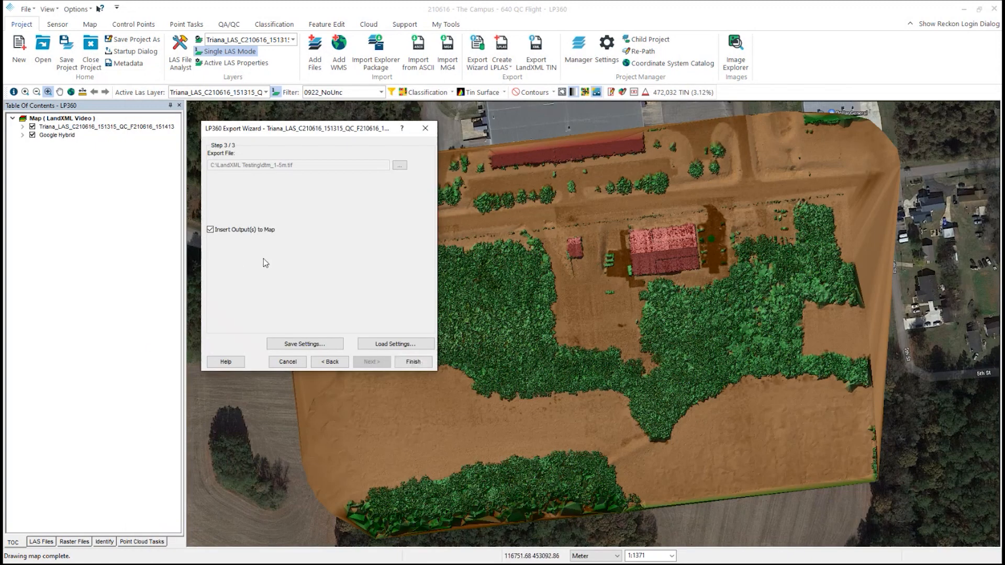
click(422, 366)
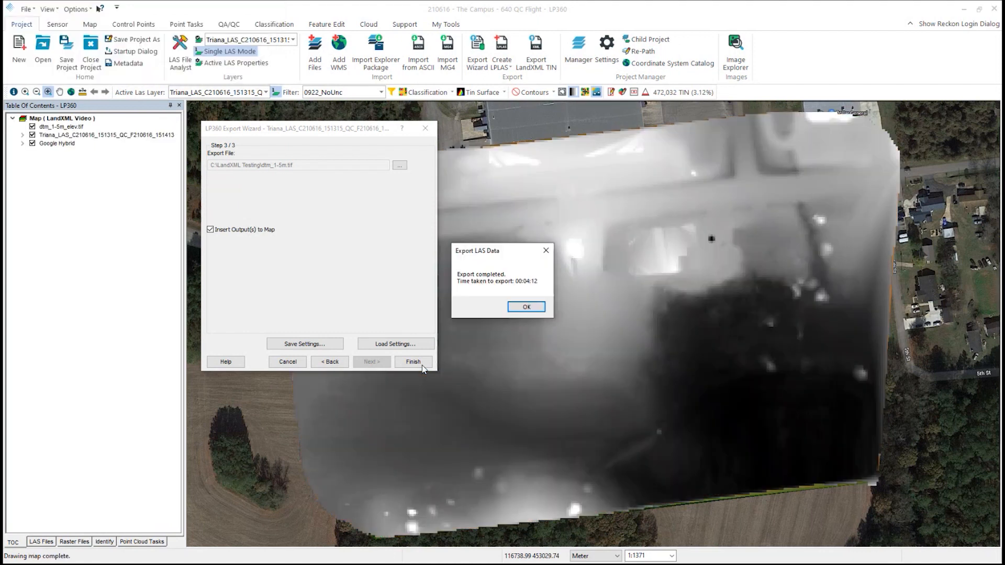
click(525, 308)
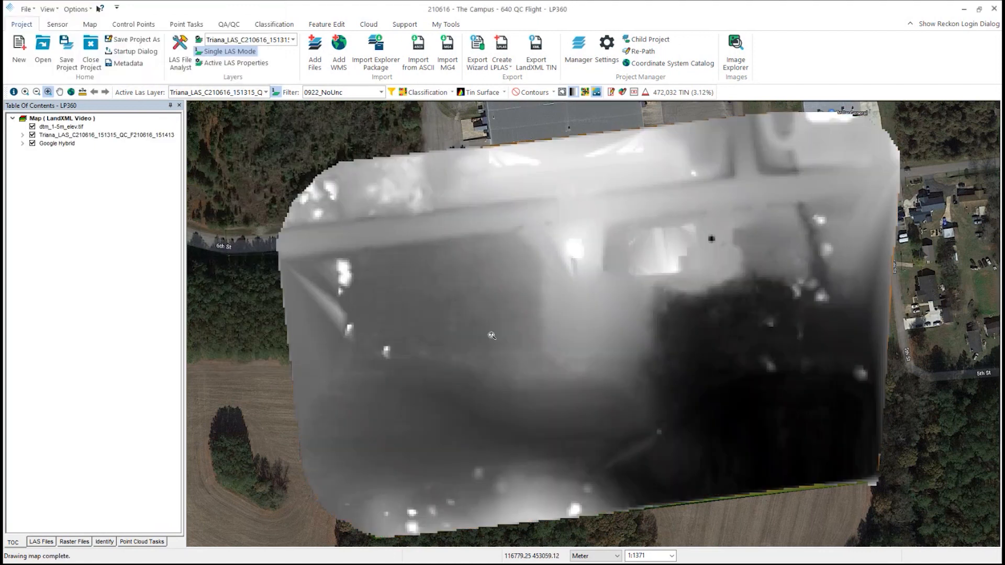
click(32, 126)
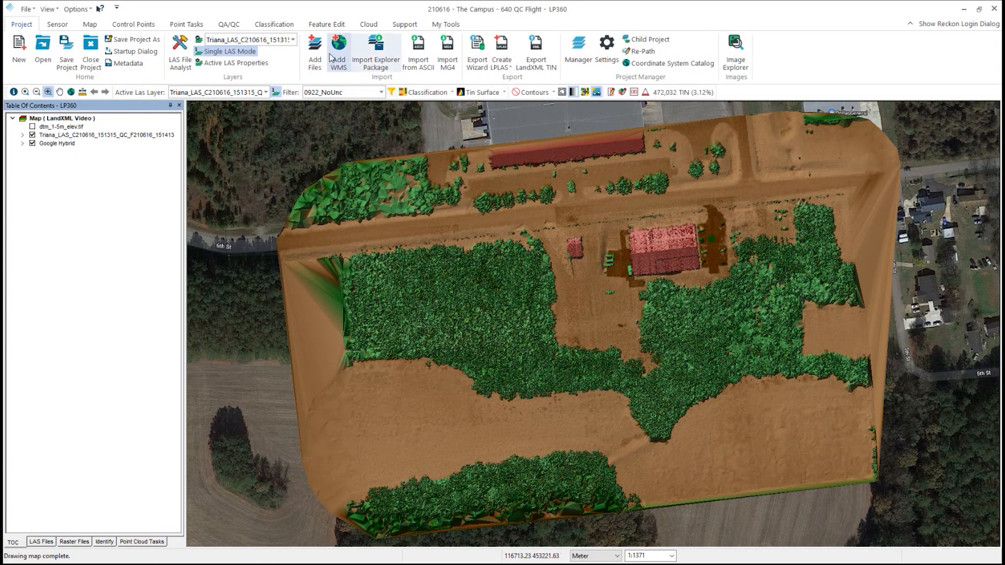
Add dtm_1-5m_elev.tif from the LandXML Testing folder on drive C as a DEM to LAS import file.
click(315, 63)
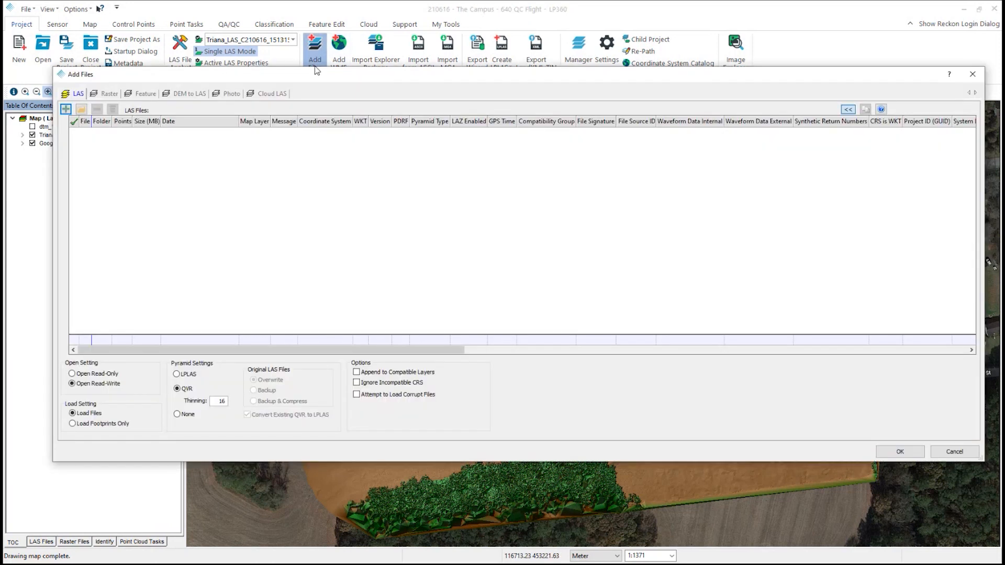
click(191, 100)
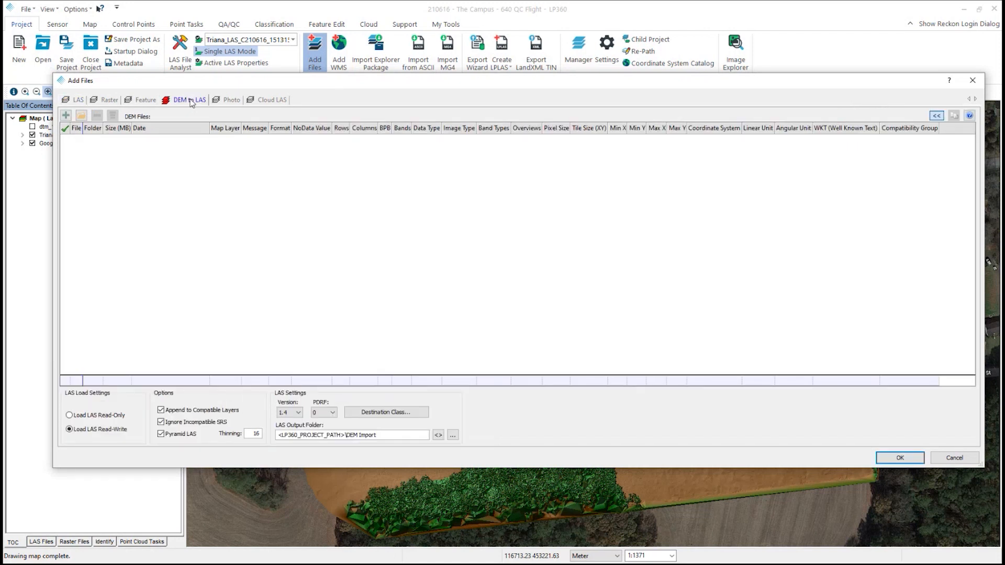
click(66, 116)
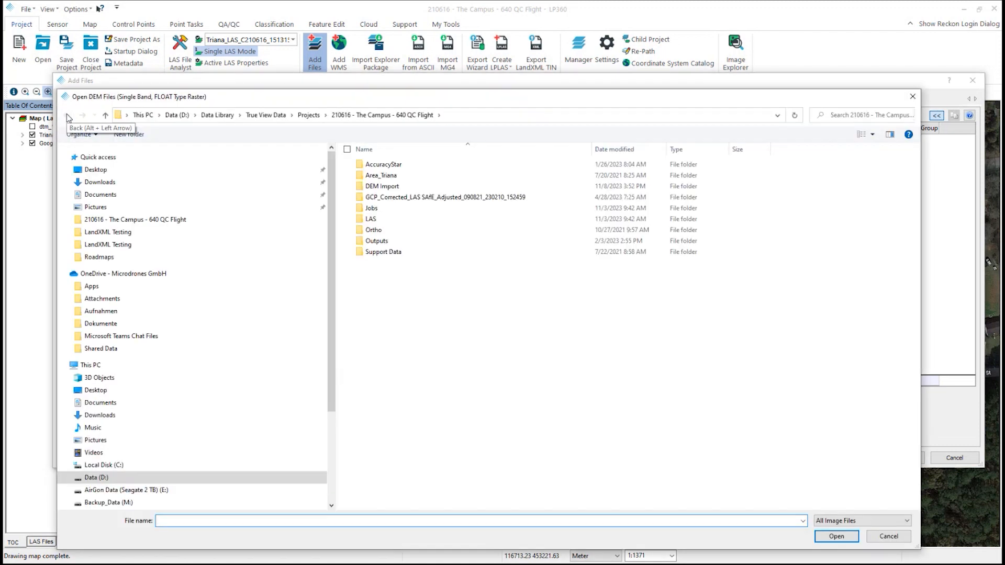
click(105, 465)
double_click(388, 219)
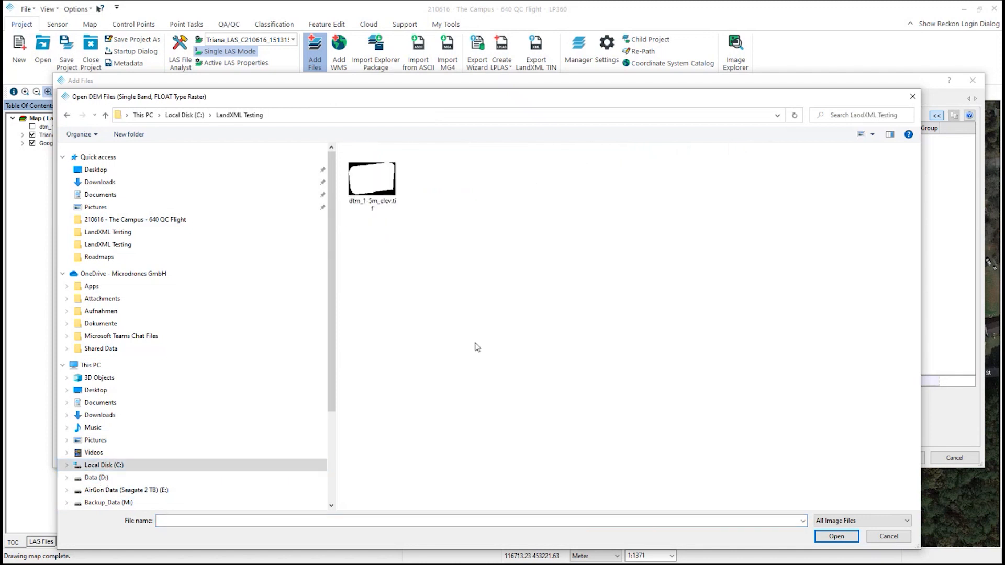
click(381, 183)
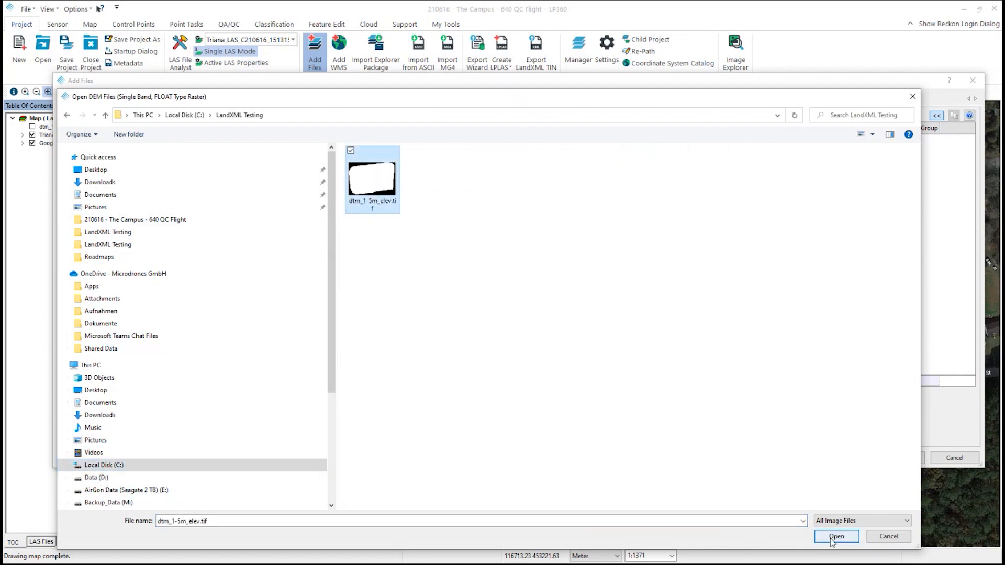
click(833, 537)
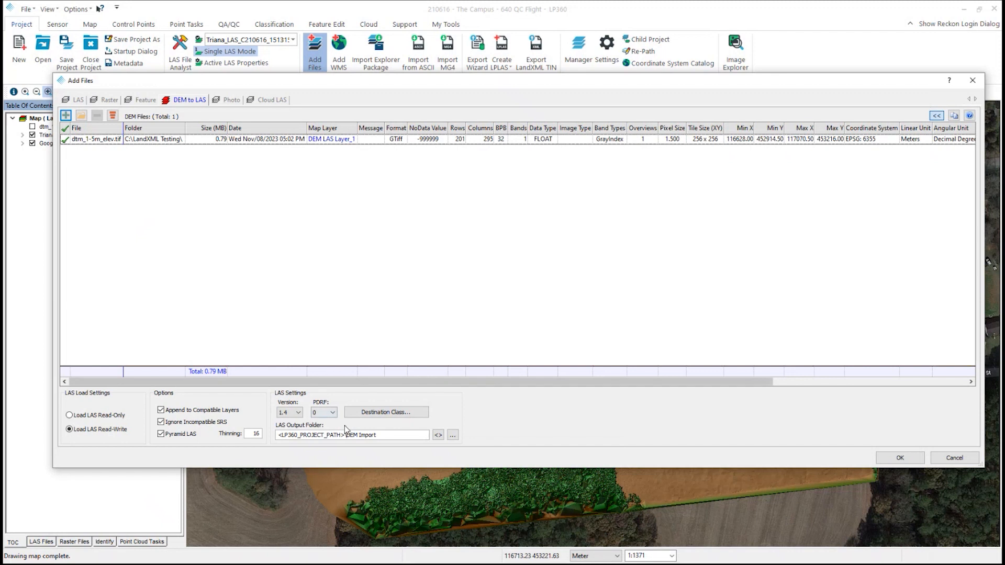
Import the DEM as LAS with PDRF 6 and destination class 2 Ground.
click(333, 413)
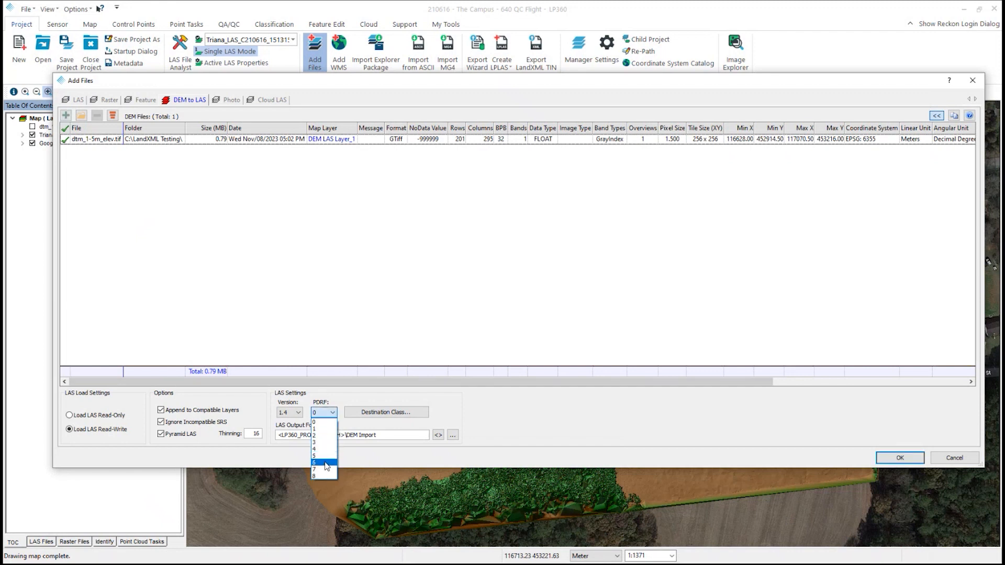
click(325, 462)
click(399, 413)
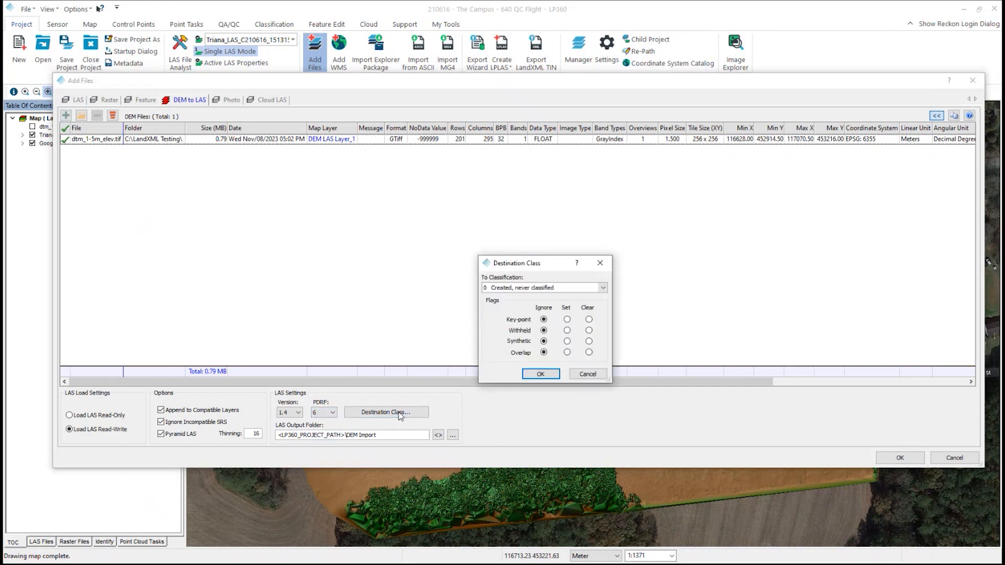
click(602, 287)
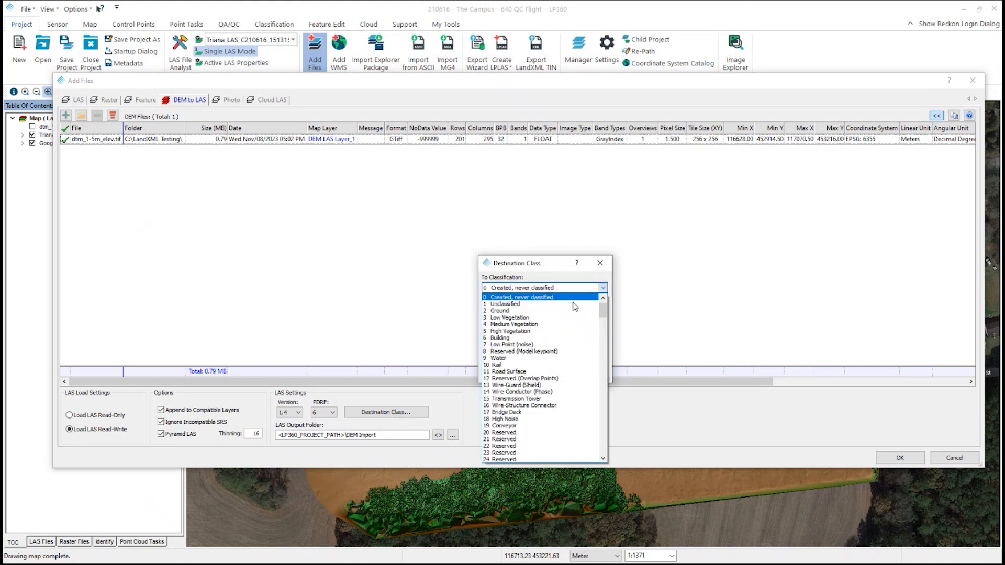
click(533, 310)
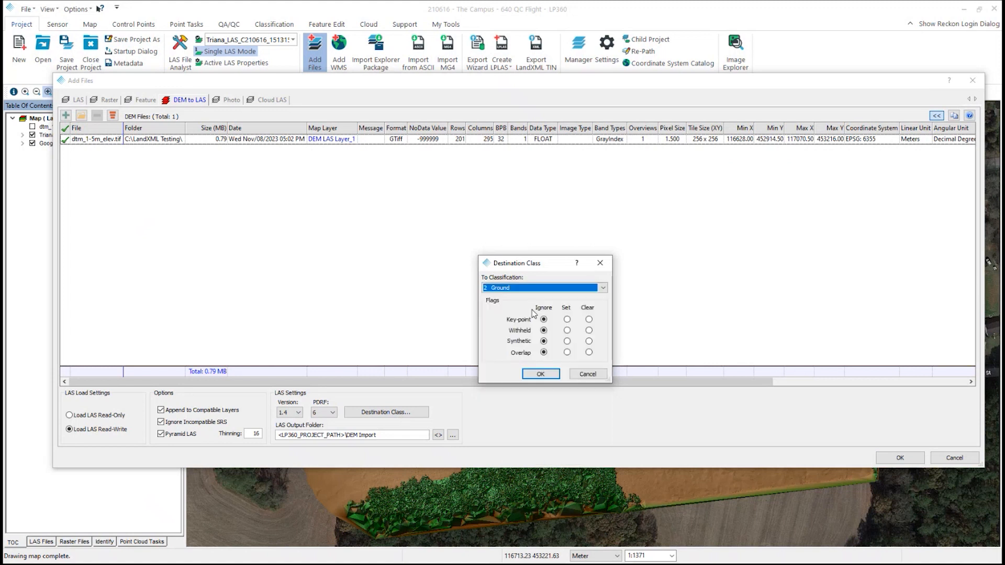
click(541, 375)
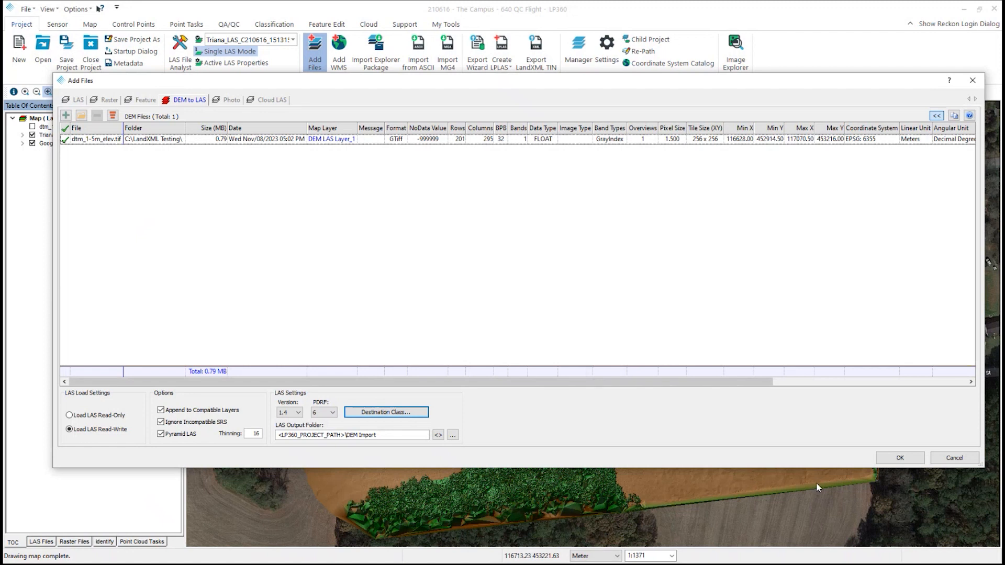
click(898, 458)
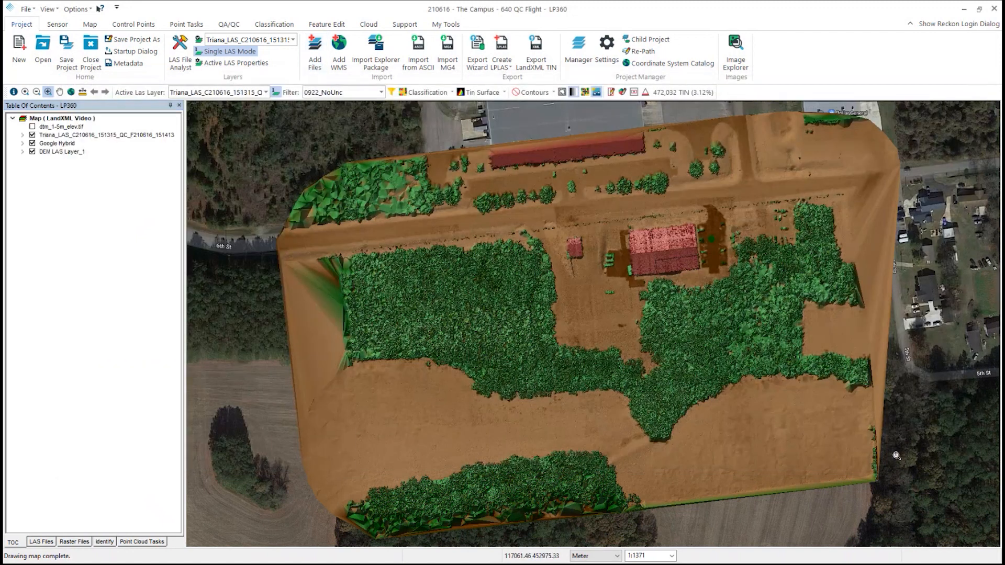
Move DEM LAS Layer_1 above the original point cloud layer in the layer order.
drag(101, 153, 101, 129)
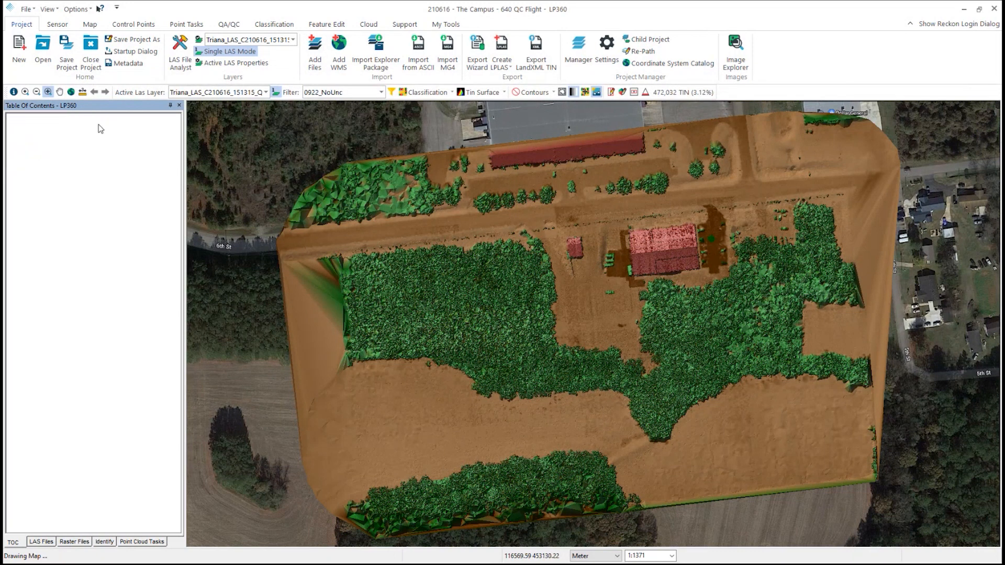
Hide the original Triana point cloud and Google Hybrid layers and make DEM LAS Layer_1 the active LAS layer.
click(33, 143)
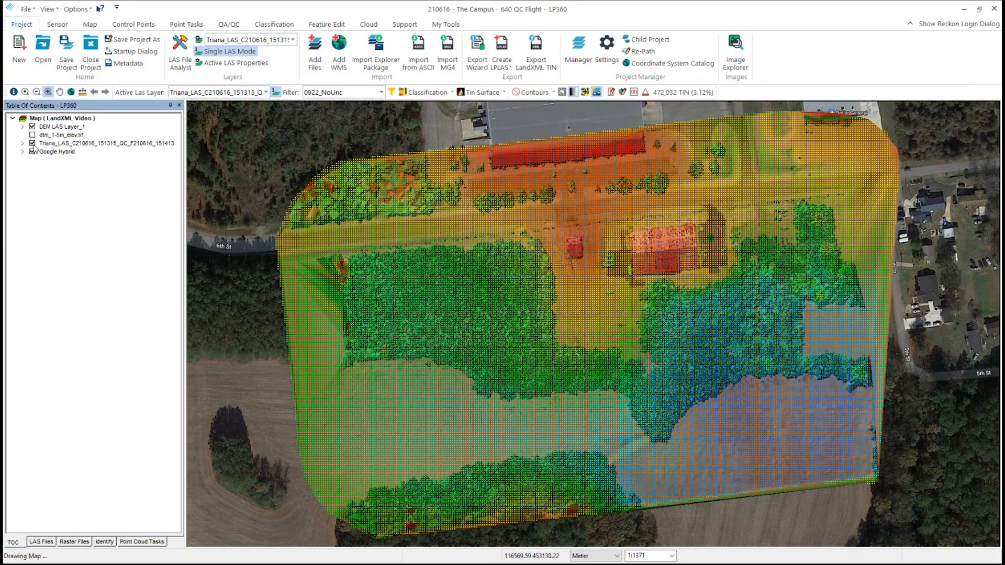
click(292, 41)
click(272, 52)
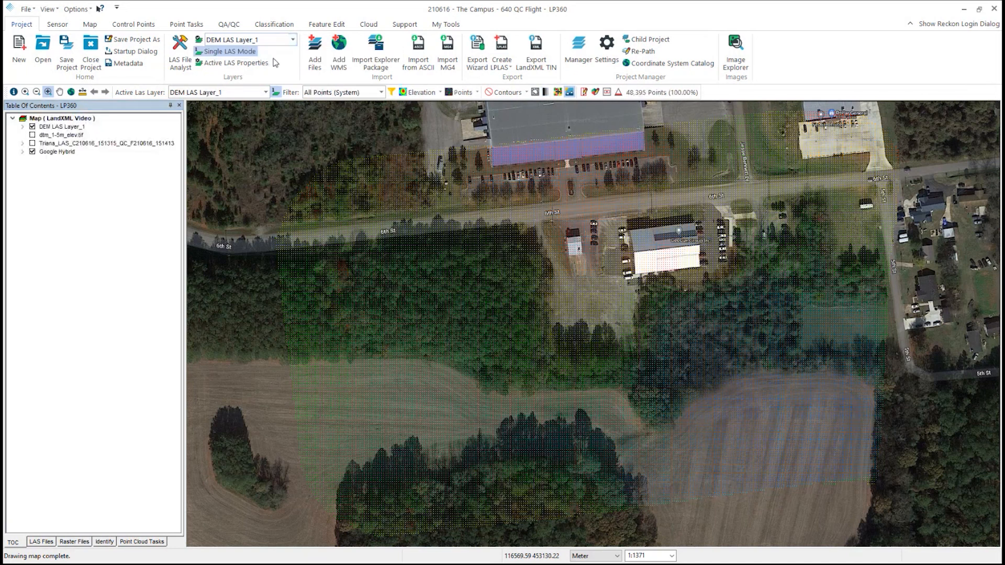
click(31, 152)
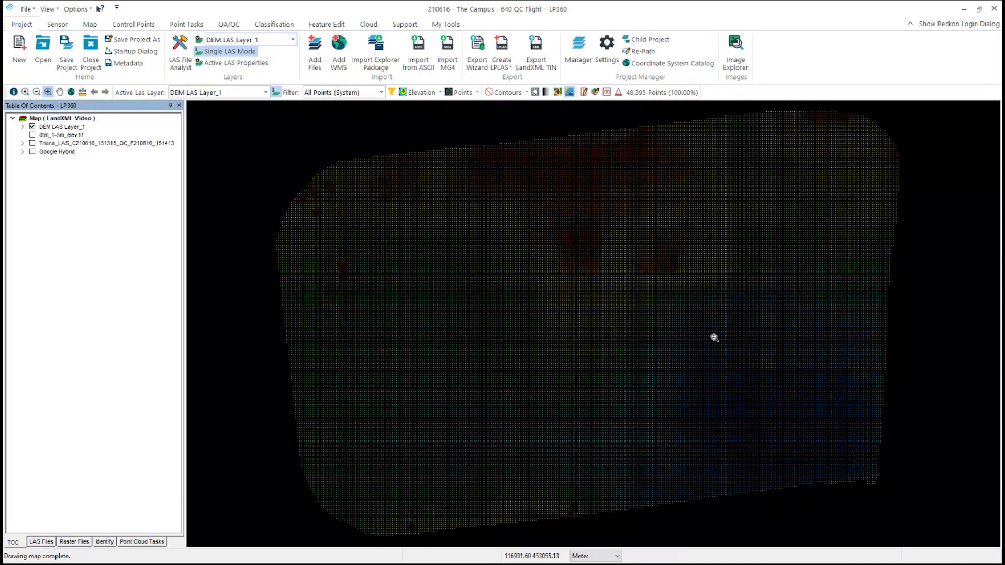
Inspect the grid spacing of the DEM points and scan the point counts per class in the layer's live view settings.
scroll(710, 316, up, 4)
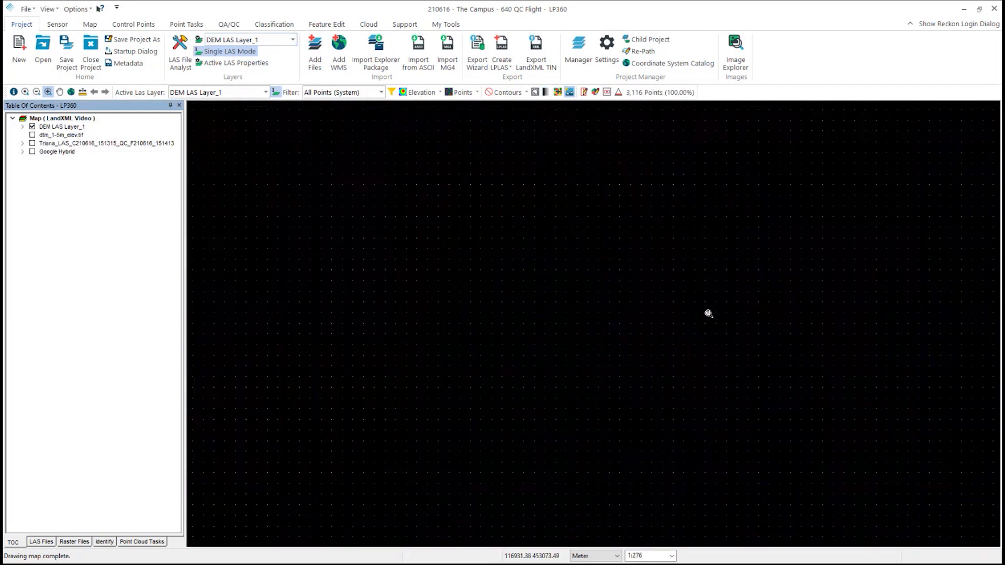
scroll(708, 314, down, 1)
scroll(709, 314, down, 2)
scroll(709, 313, down, 3)
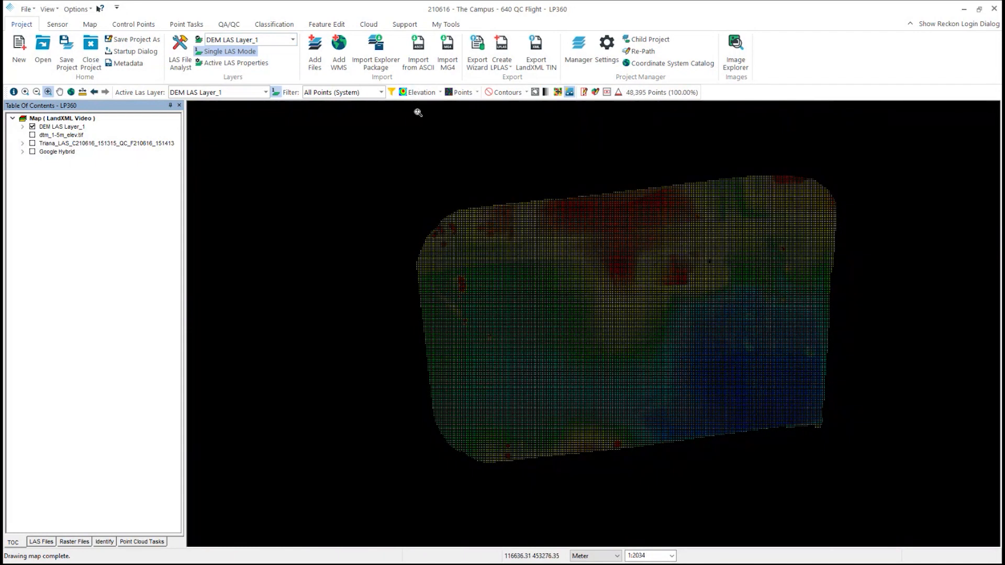
click(392, 93)
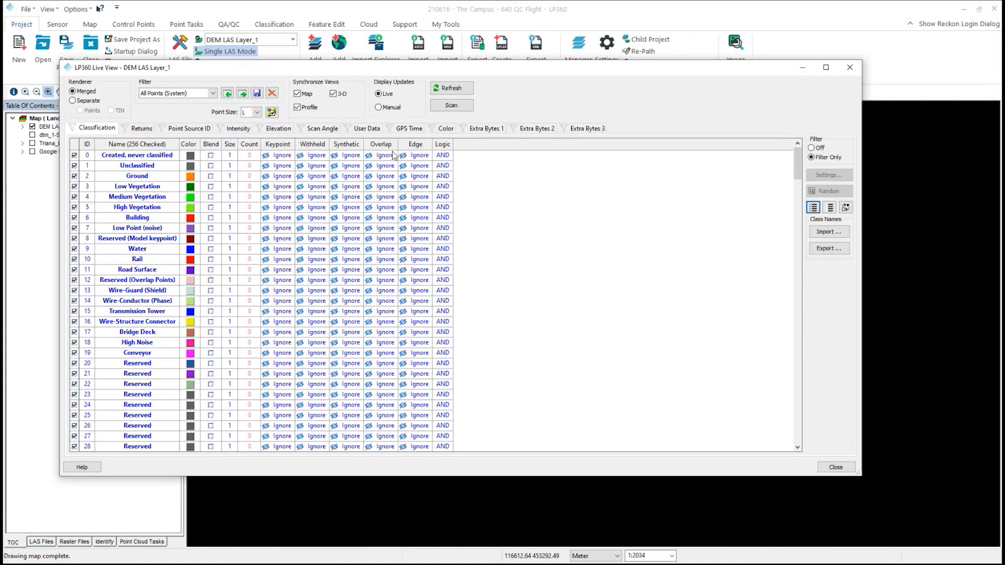
click(466, 107)
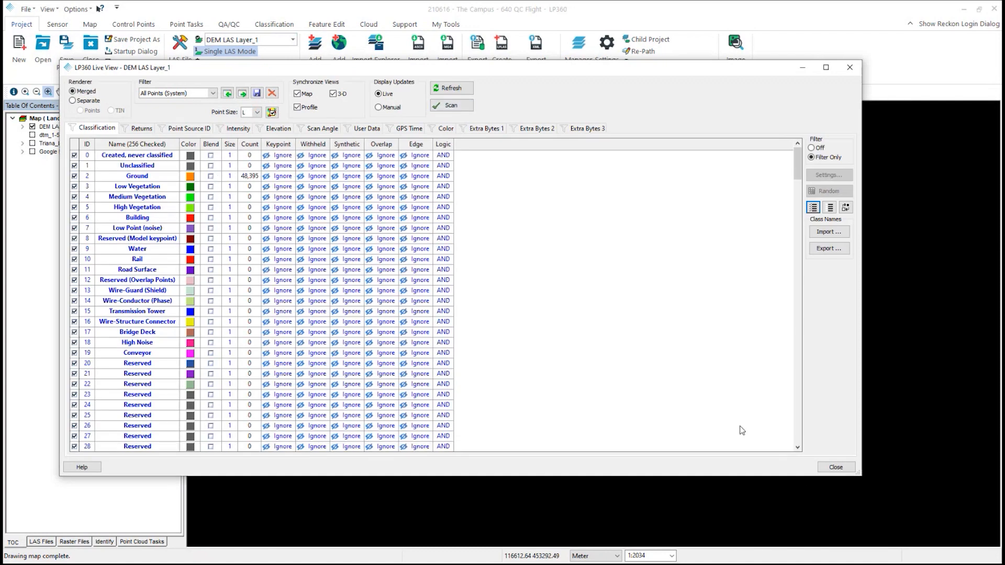
click(836, 468)
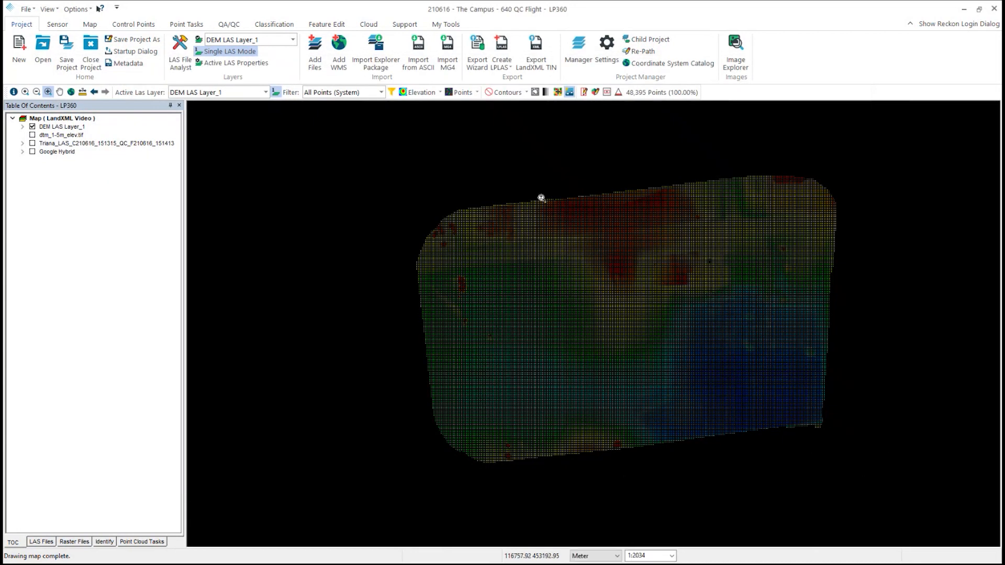
Export DEM LAS Layer_1 as a LandXML TIN named dtm_1-5m_export in the LandXML Testing folder on drive C.
click(539, 45)
drag(522, 236, 327, 146)
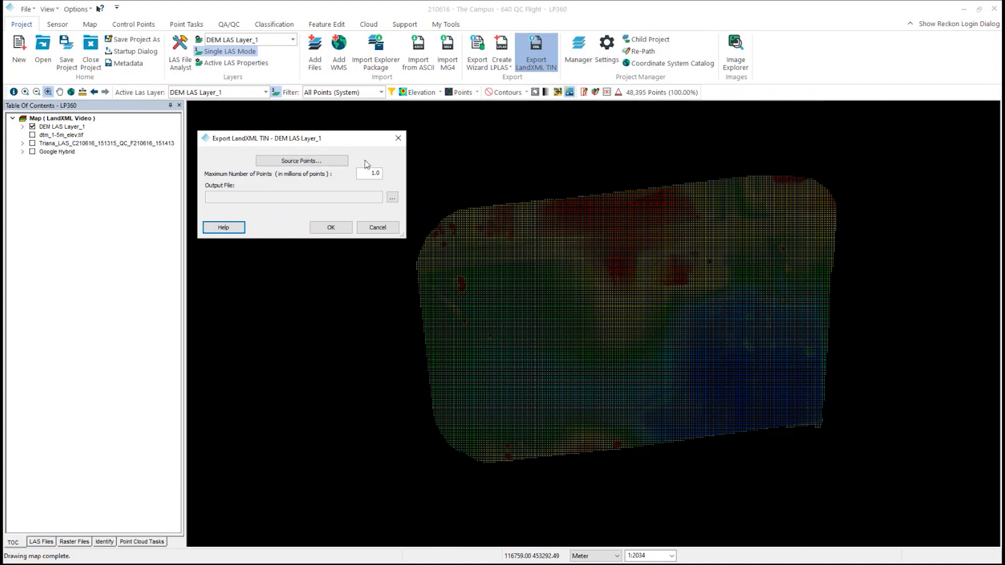
click(392, 198)
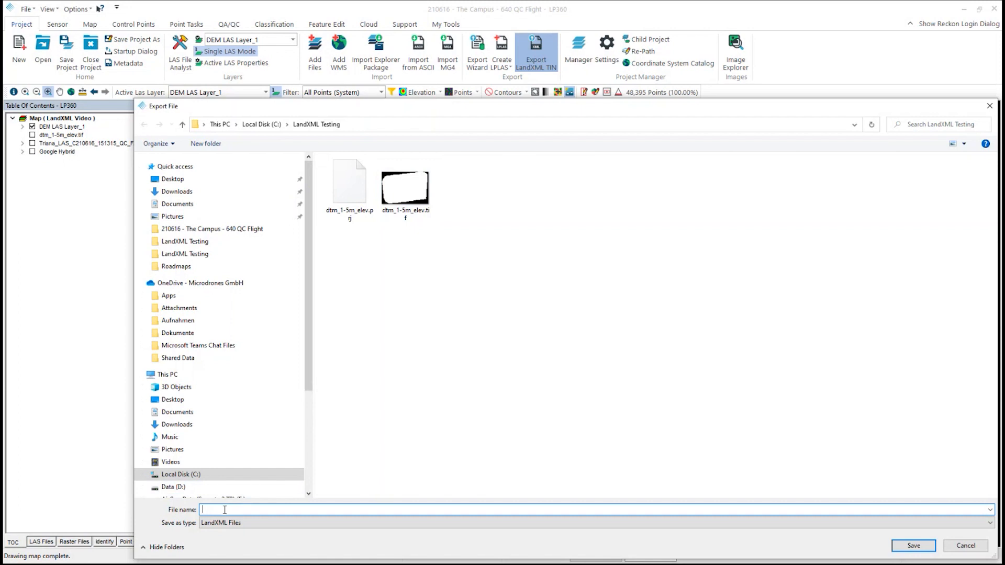
text(dtm)
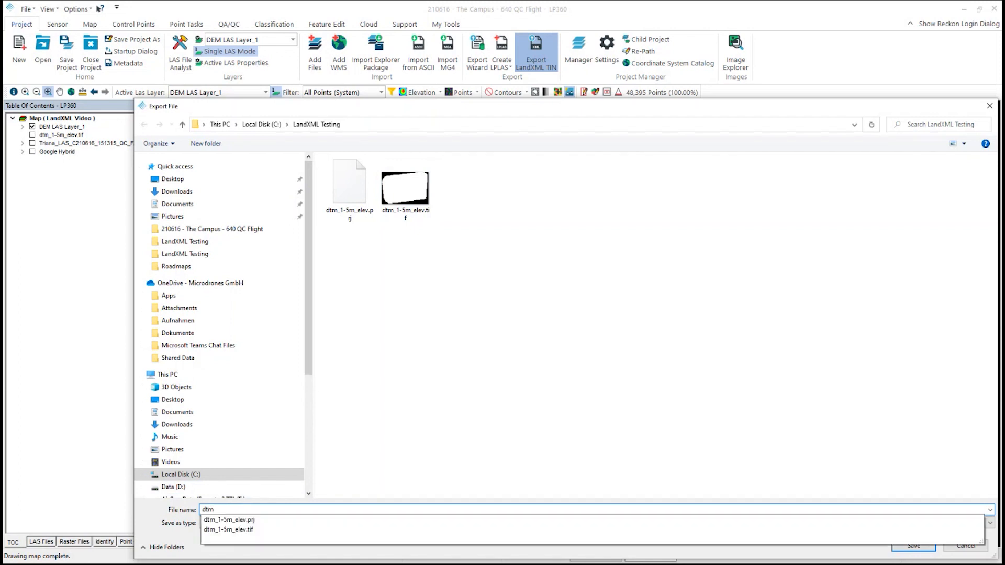
text(_1-5m_export)
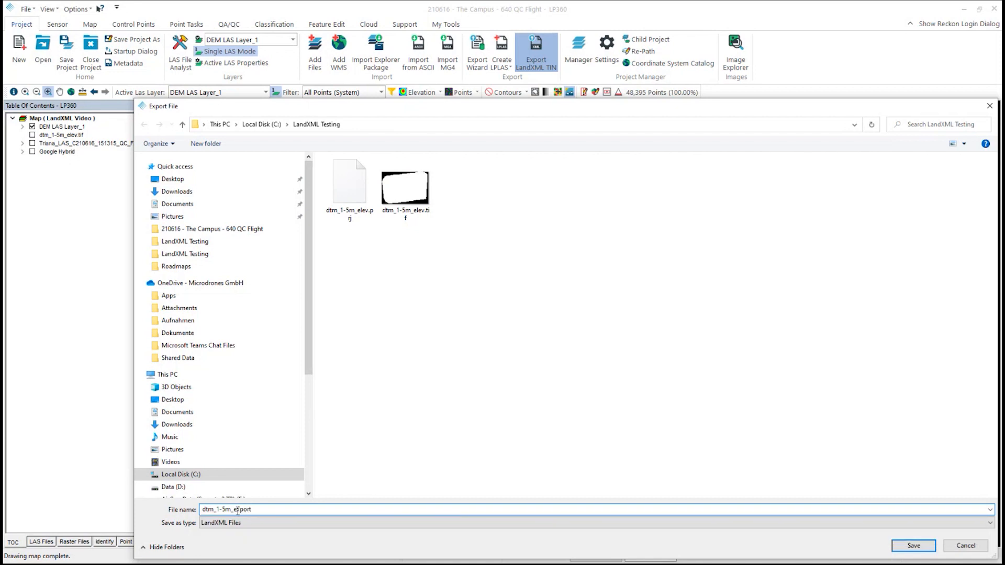
click(913, 546)
click(335, 226)
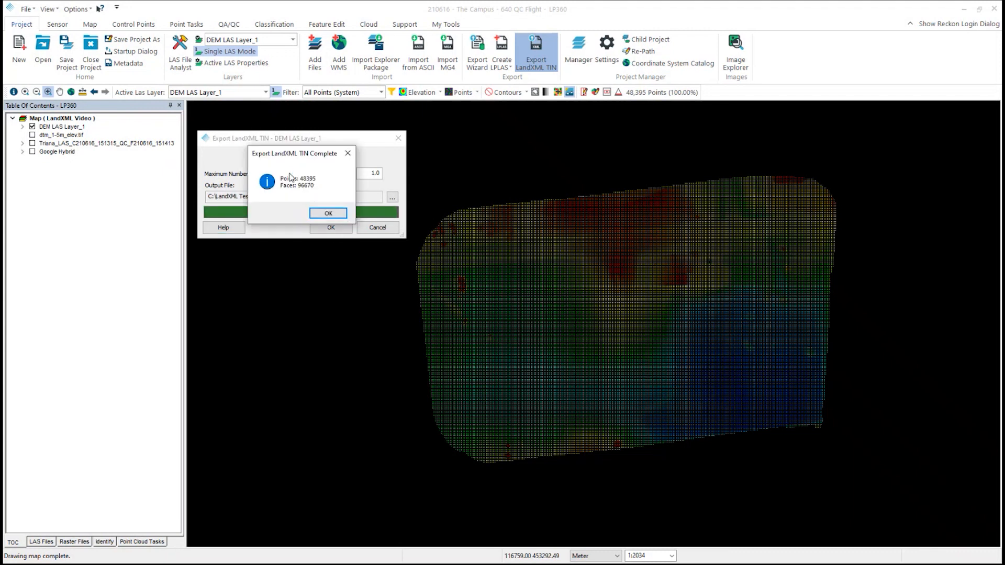
click(327, 213)
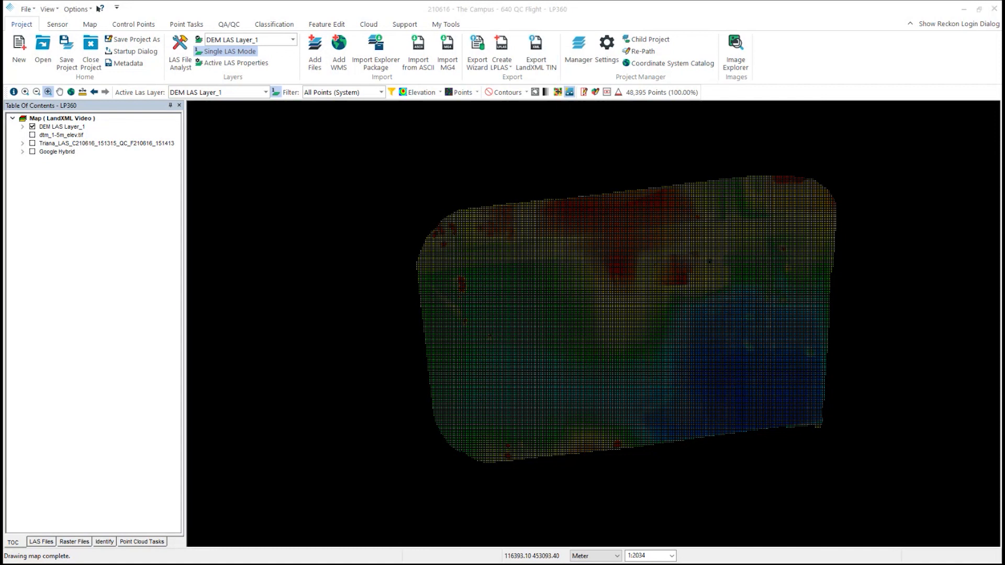
Switch to Carlson Precision 3D Topo and examine the dtm_1-5m_export surface in 3D from several angles, closing with a return to LP360.
drag(1, 52, 688, 52)
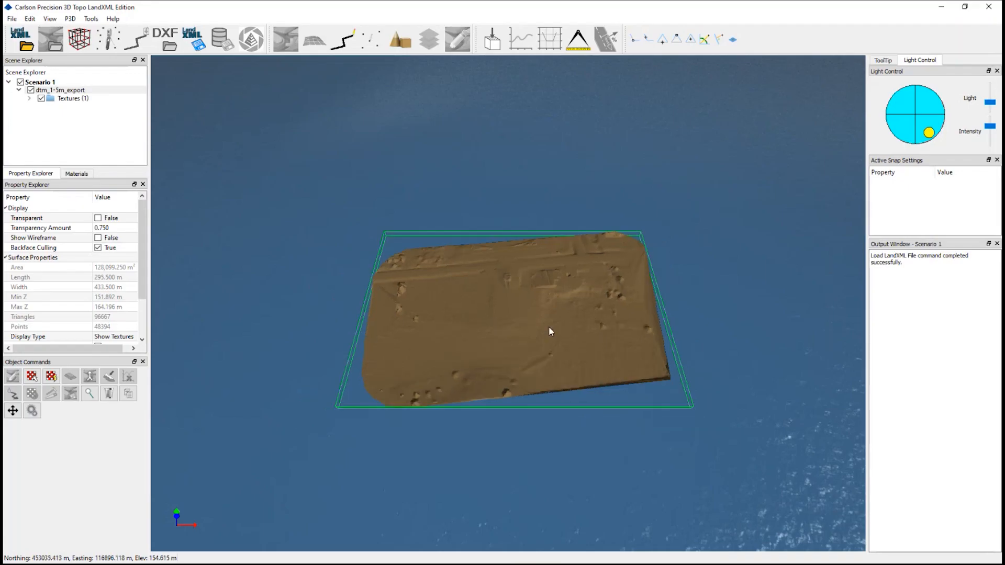
scroll(560, 347, up, 3)
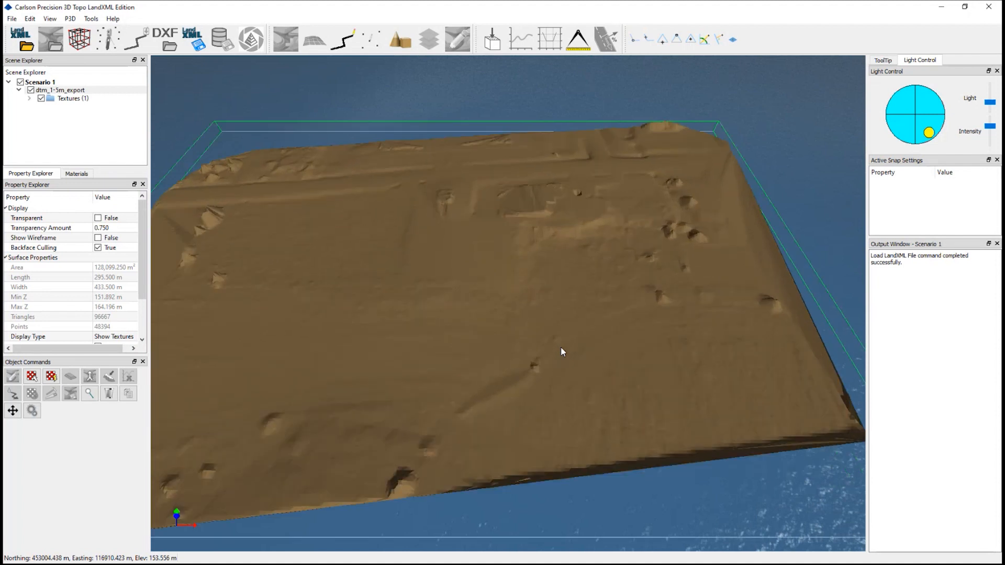
scroll(561, 347, down, 2)
drag(423, 382, 543, 325)
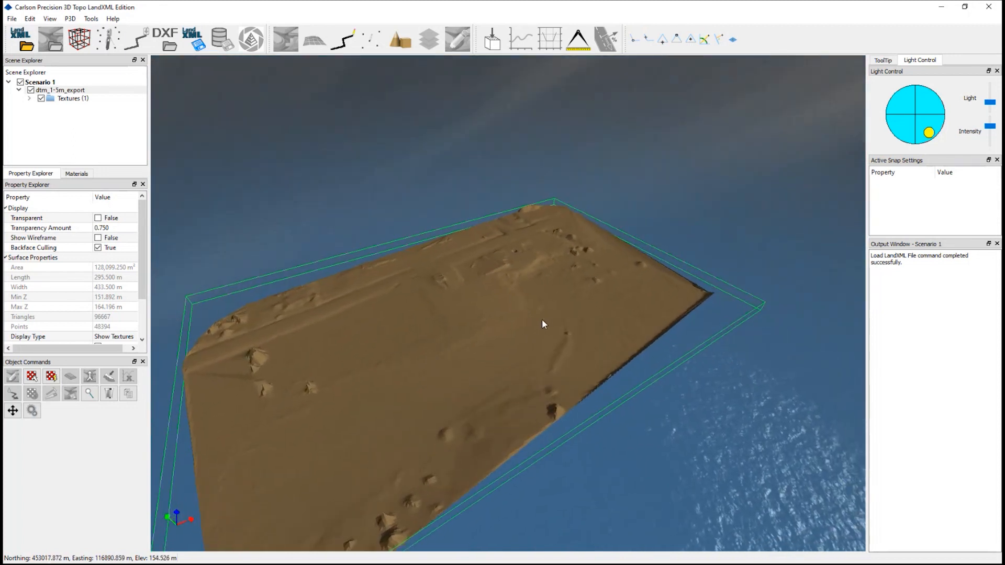
click(943, 9)
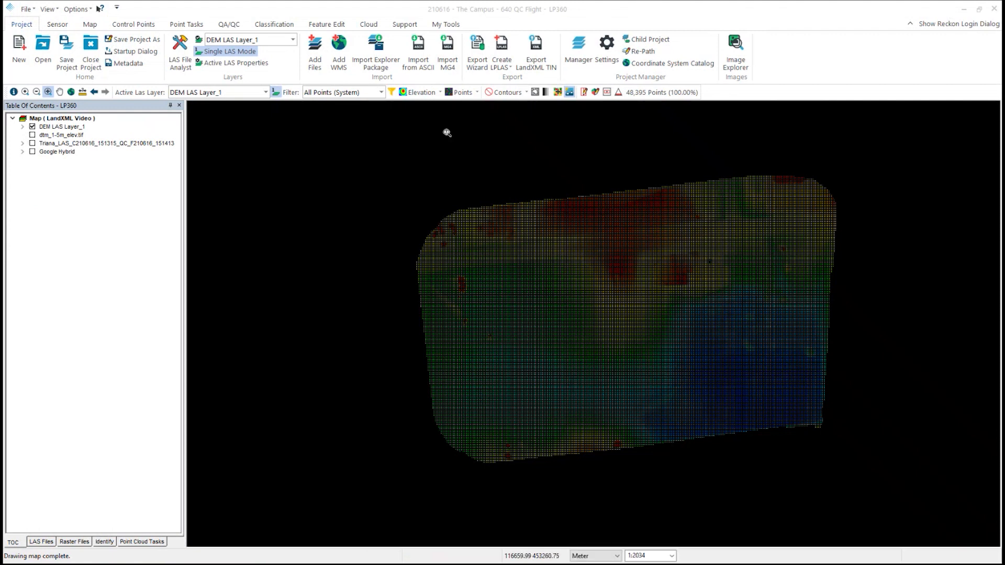
Display DEM LAS Layer_1 as a TIN surface.
click(477, 93)
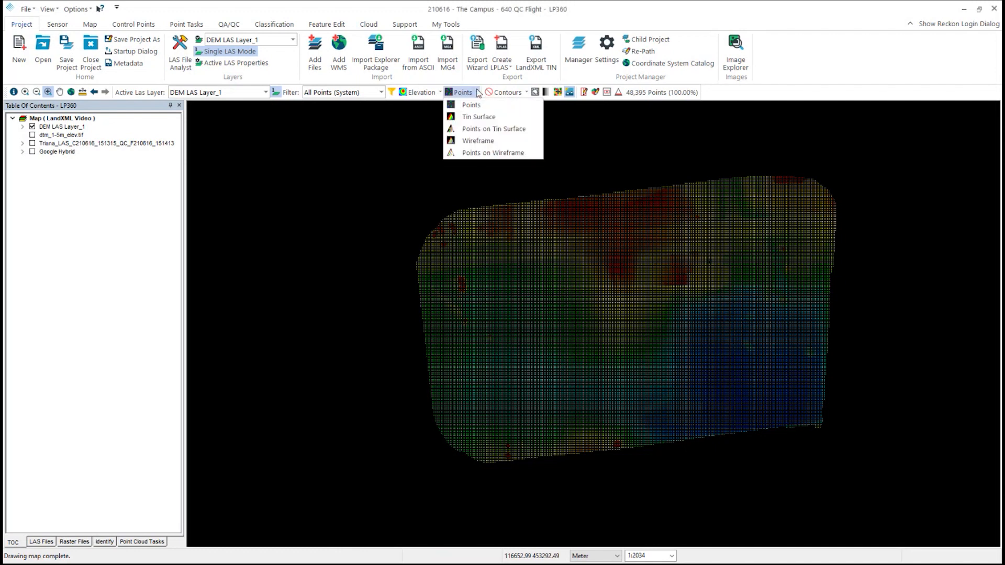
click(478, 117)
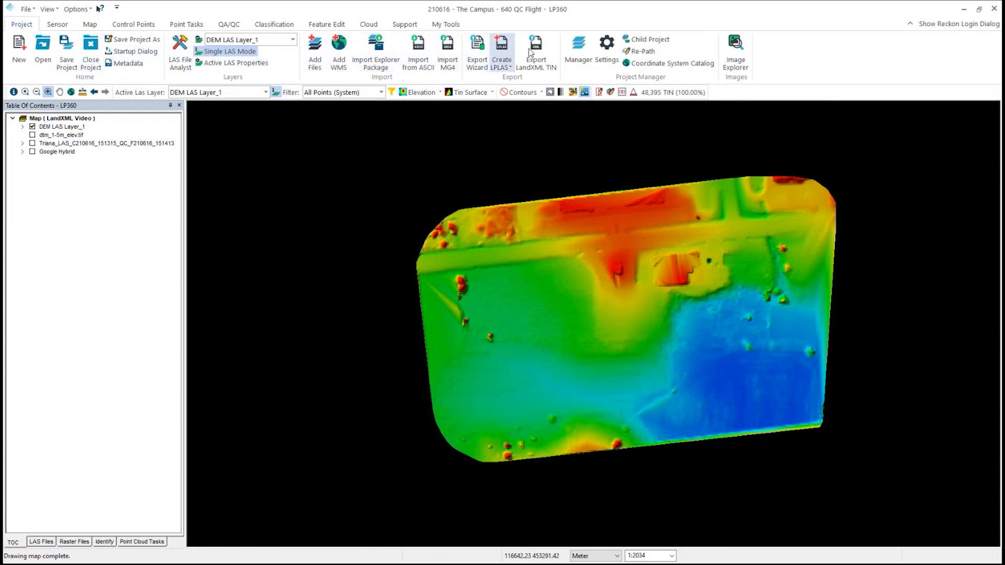
click(448, 24)
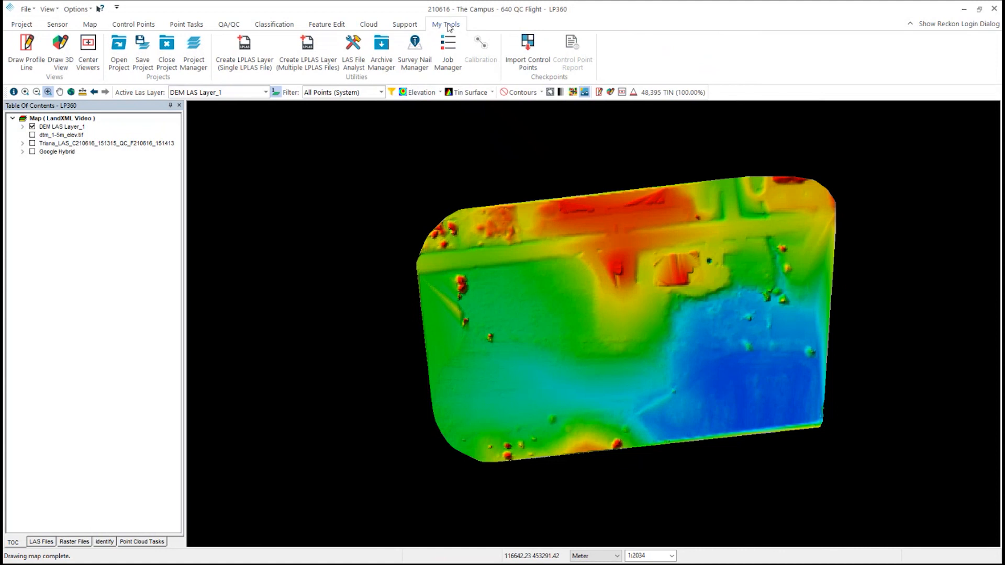
click(22, 25)
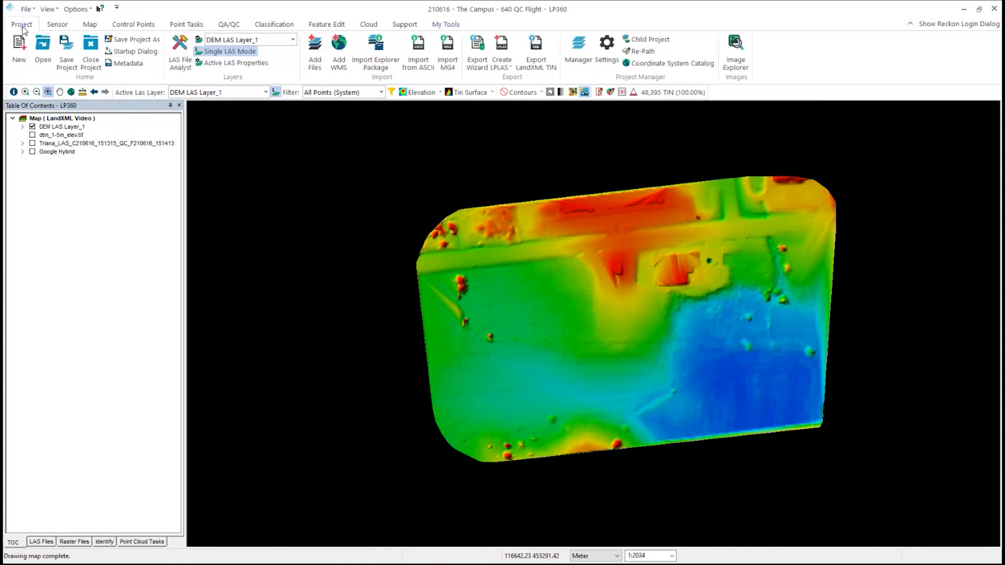